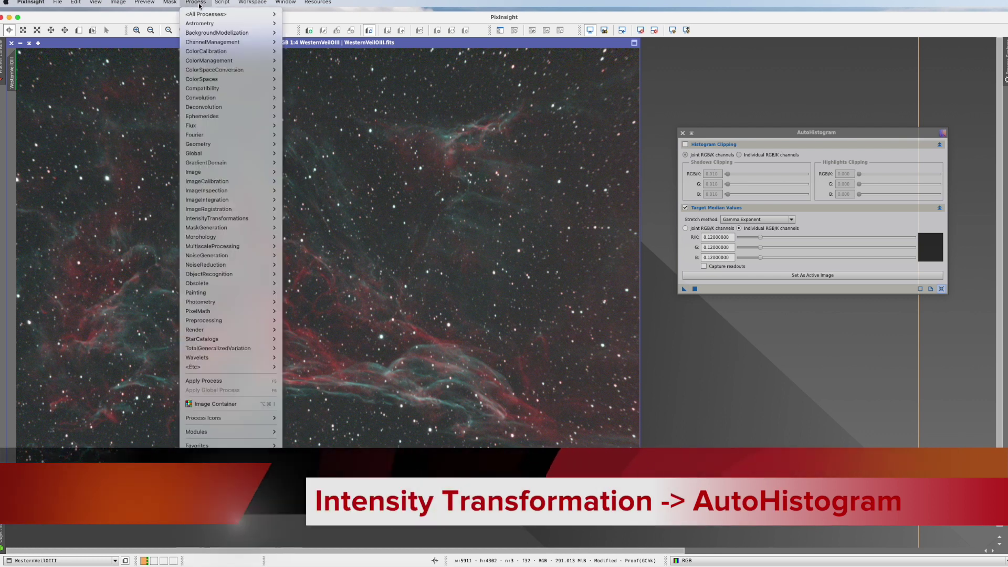
# Step: Open the AutoHistogram process from the IntensityTransformations category
pyautogui.moveTo(197, 219)
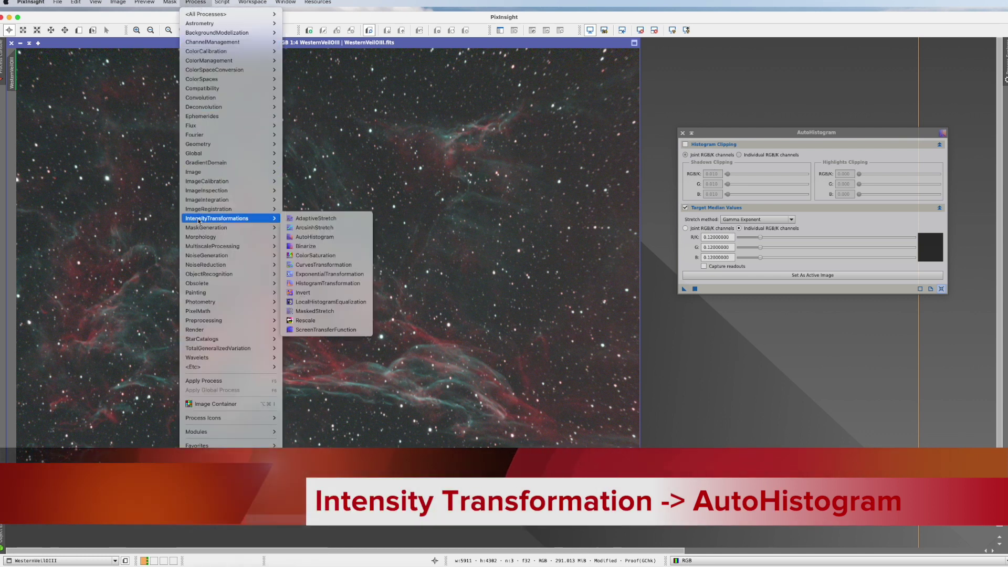
pyautogui.click(327, 237)
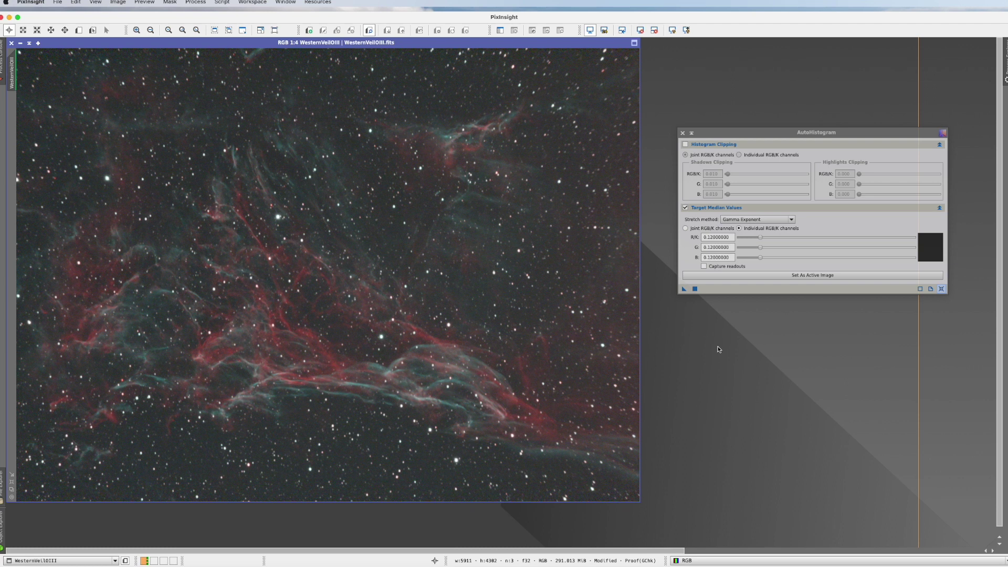
pyautogui.click(758, 137)
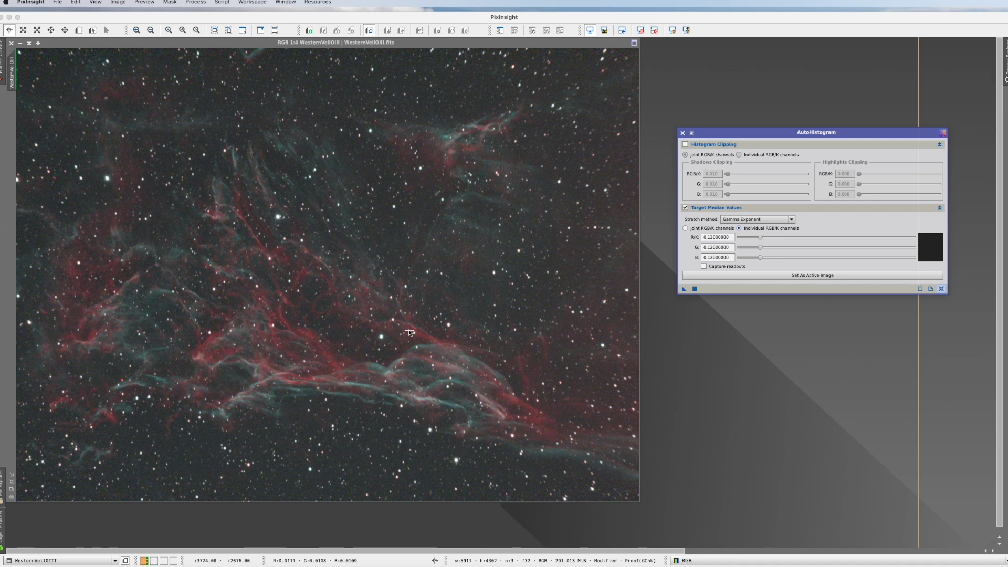
# Step: Reset the screen stretch, load the image's own medians (~0.0108), and link the channels jointly
pyautogui.click(654, 31)
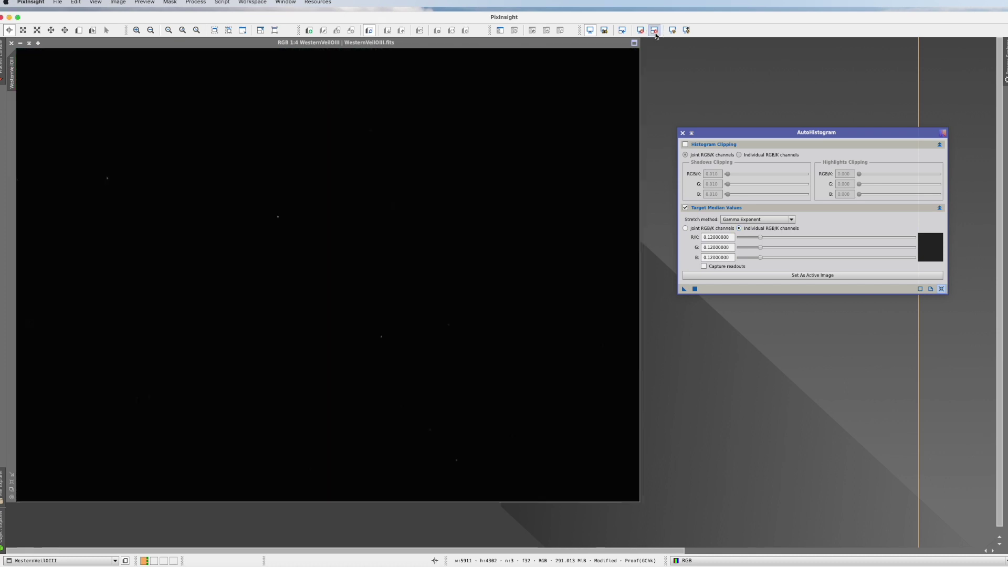
pyautogui.click(745, 133)
pyautogui.click(788, 276)
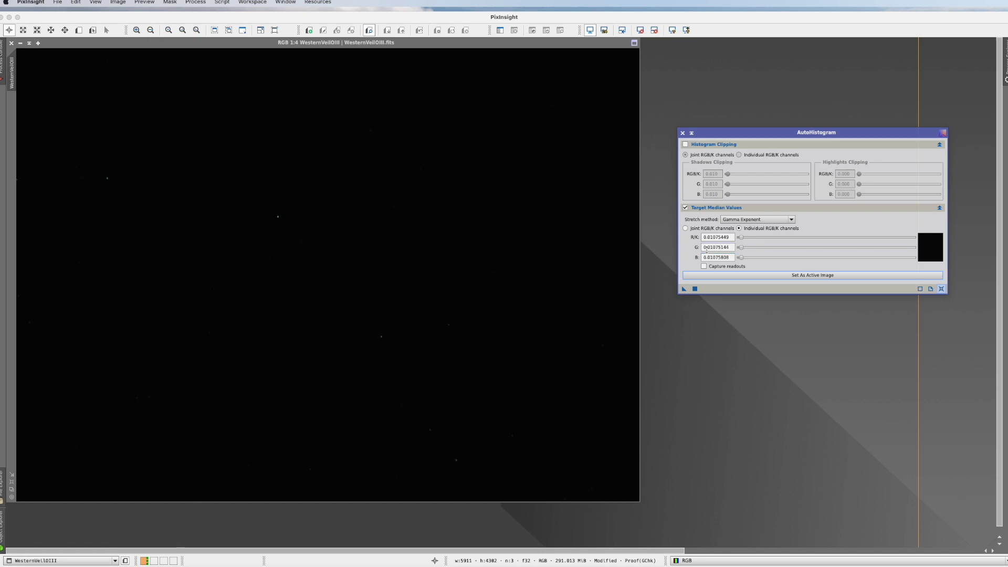
pyautogui.click(685, 228)
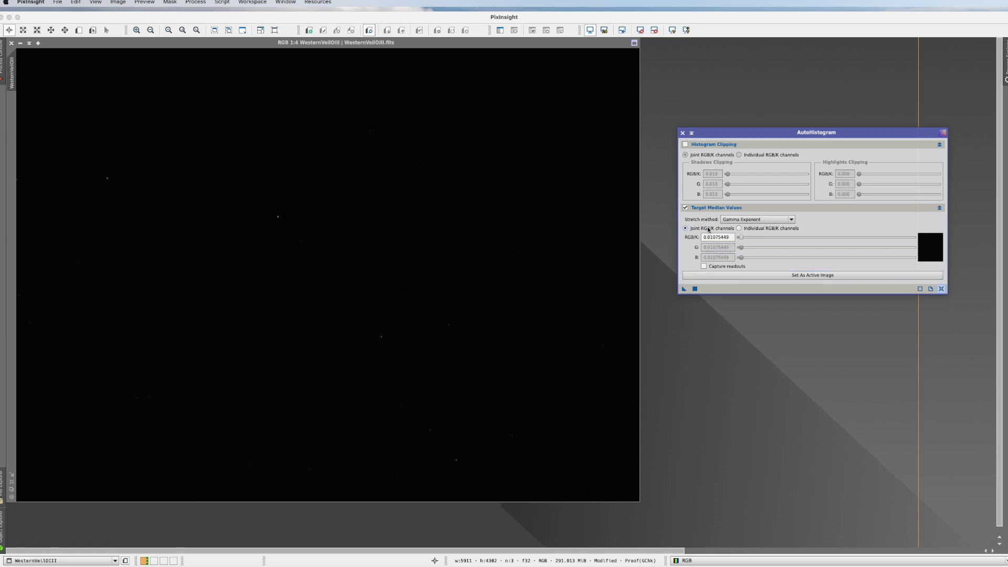
# Step: Review the stretch method list and keep Gamma Exponent selected
pyautogui.click(791, 220)
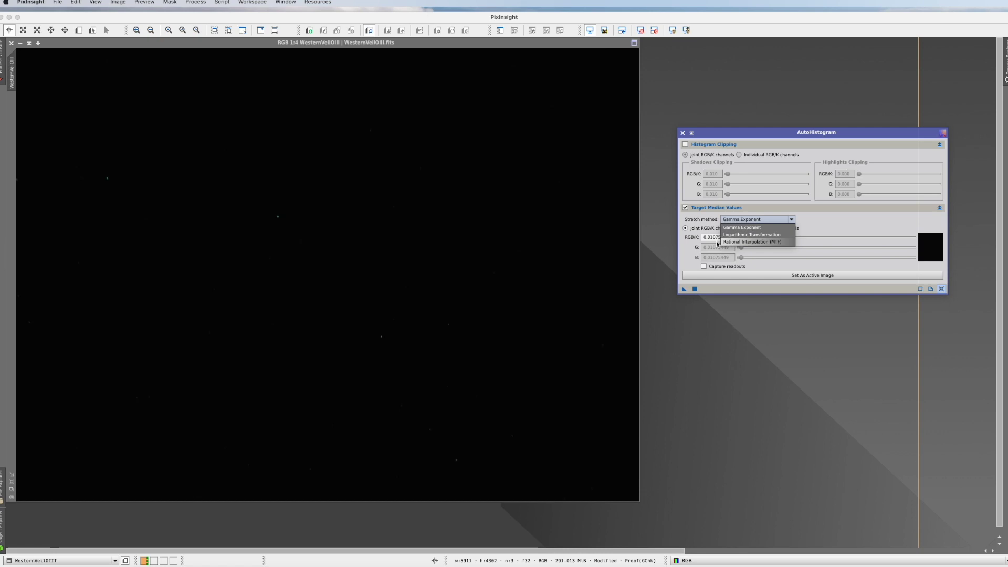
pyautogui.click(792, 219)
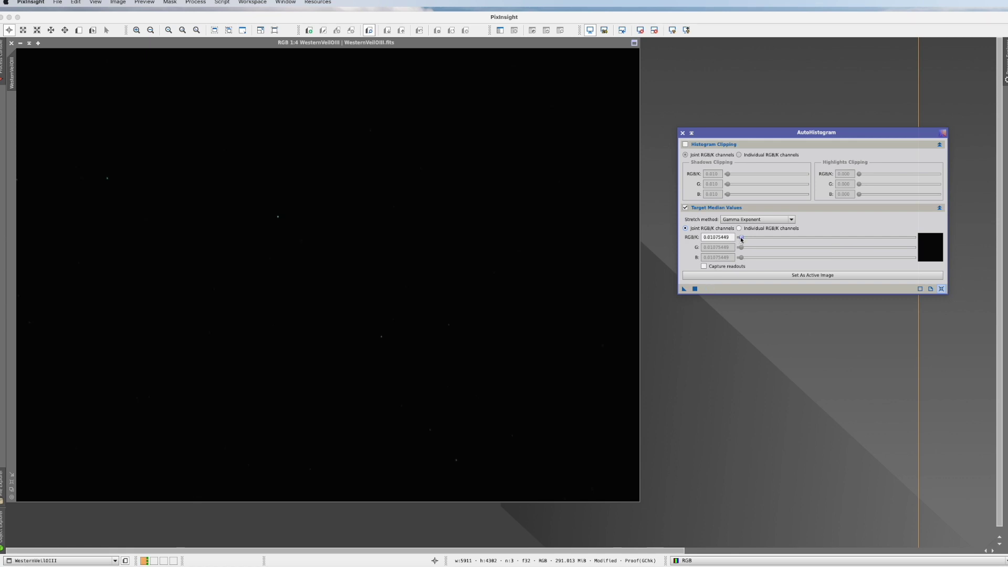
# Step: Trial-stretch the image at 0.14 and 0.26 joint target medians, undoing each
pyautogui.moveTo(740, 239); pyautogui.dragTo(763, 240)
pyautogui.click(695, 289)
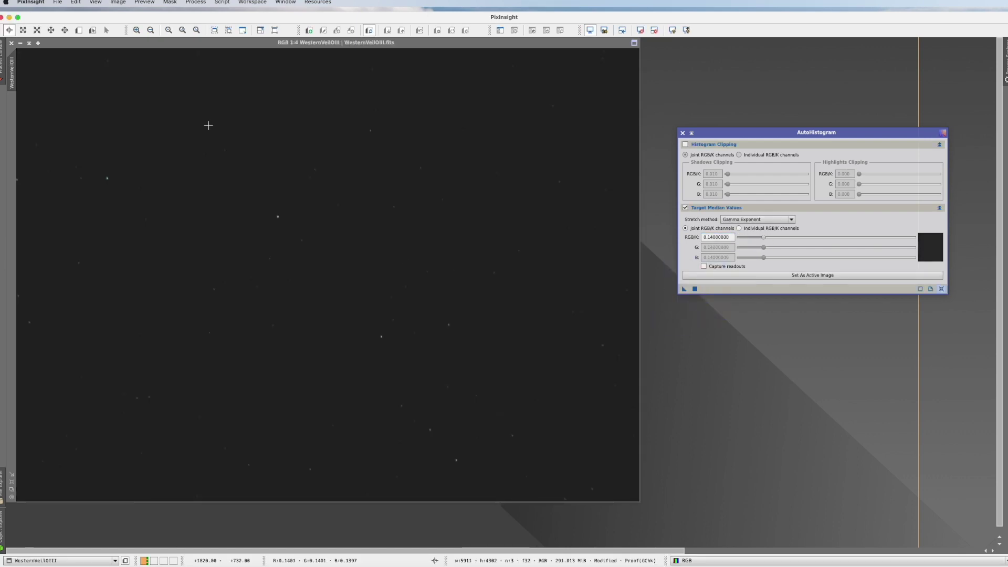
pyautogui.click(144, 50)
pyautogui.hotkey('ctrl', 'z')
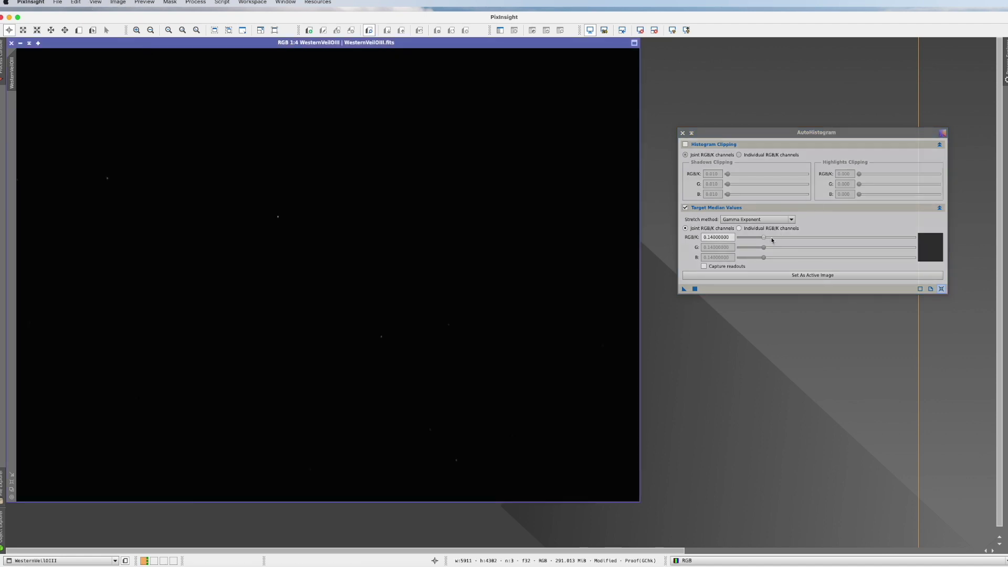
pyautogui.moveTo(763, 237); pyautogui.dragTo(785, 237)
pyautogui.click(695, 288)
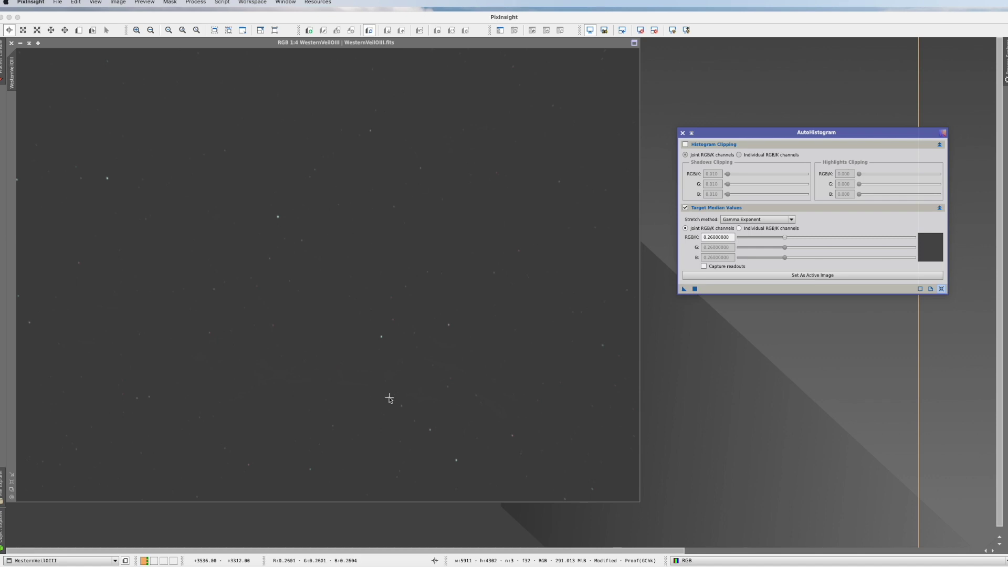
pyautogui.press('super+z')
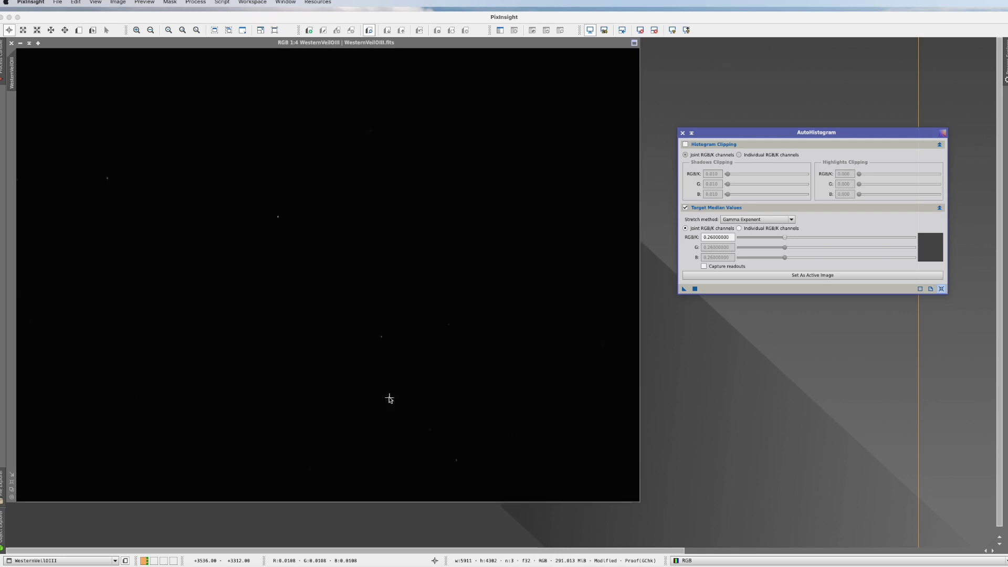
# Step: Stretch the image at a 0.50 target median and enable histogram clipping
pyautogui.click(797, 237)
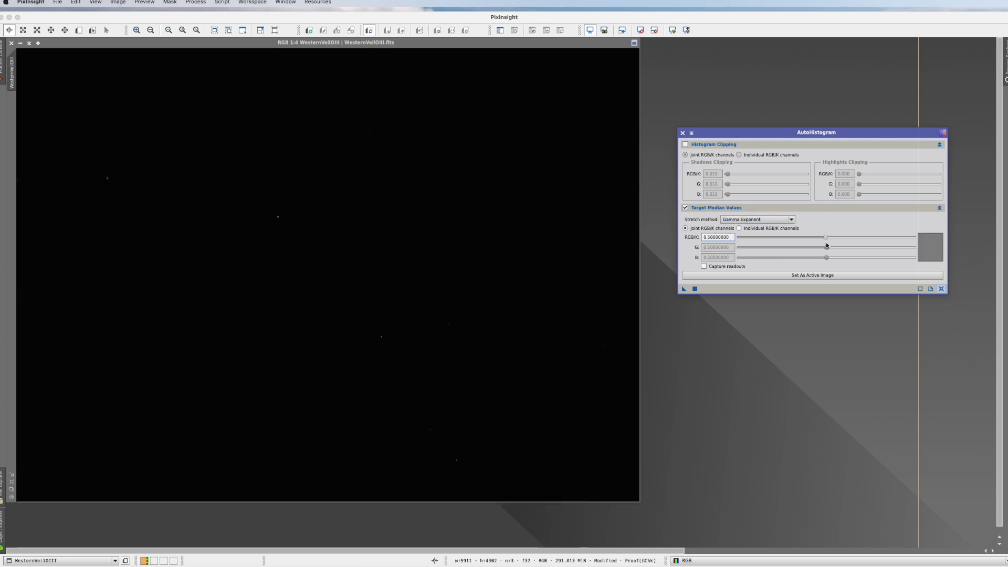
pyautogui.click(695, 289)
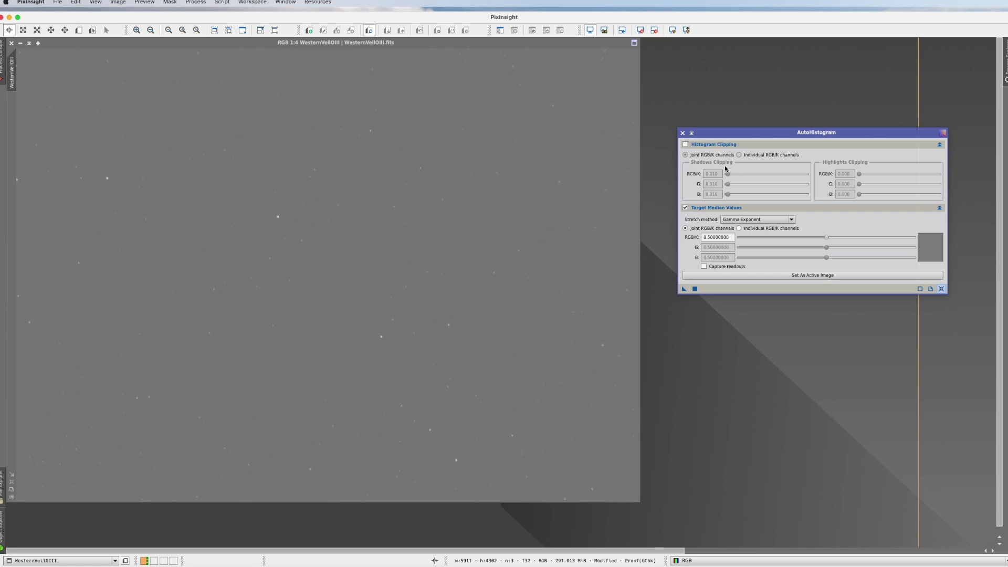
pyautogui.click(686, 145)
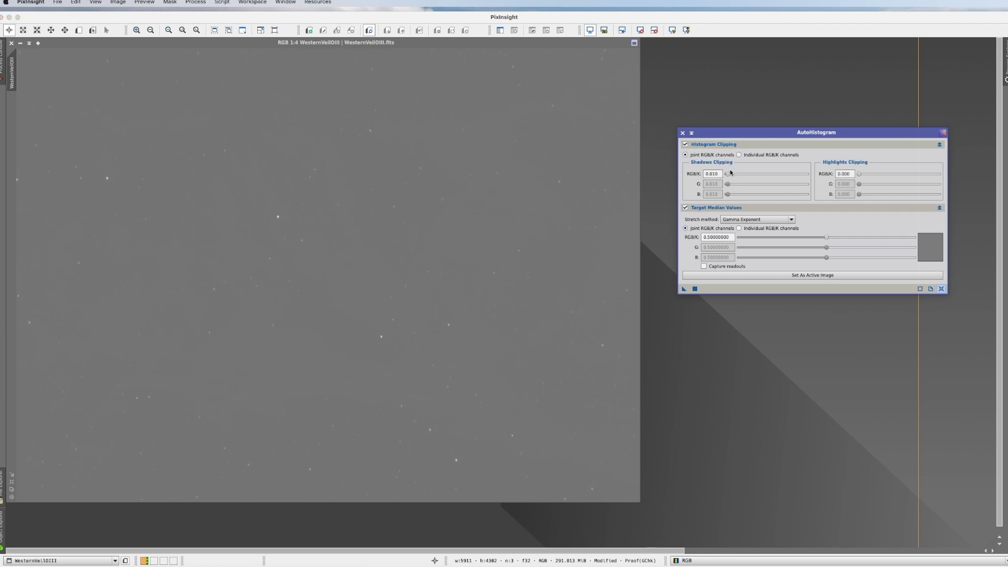
# Step: Re-stretch with 0.560 shadows clipping, lower the target median to 0.41, and undo
pyautogui.moveTo(728, 175); pyautogui.dragTo(771, 174)
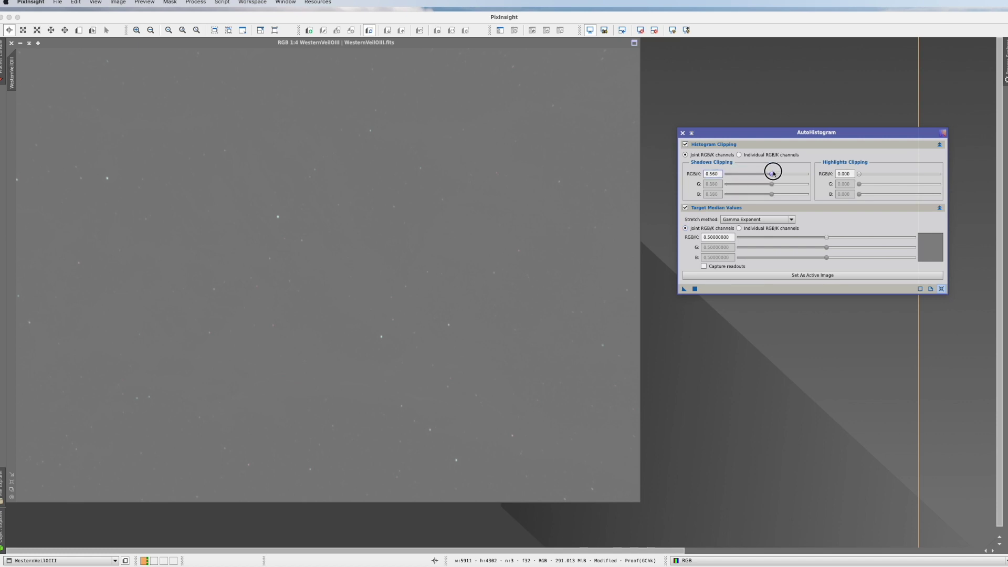
pyautogui.moveTo(684, 289); pyautogui.dragTo(601, 289)
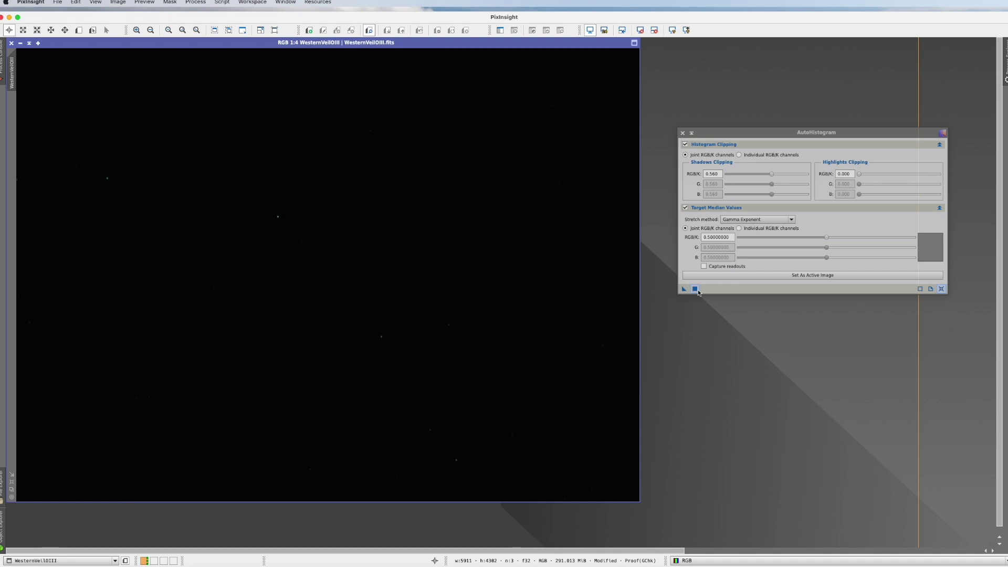
pyautogui.click(695, 289)
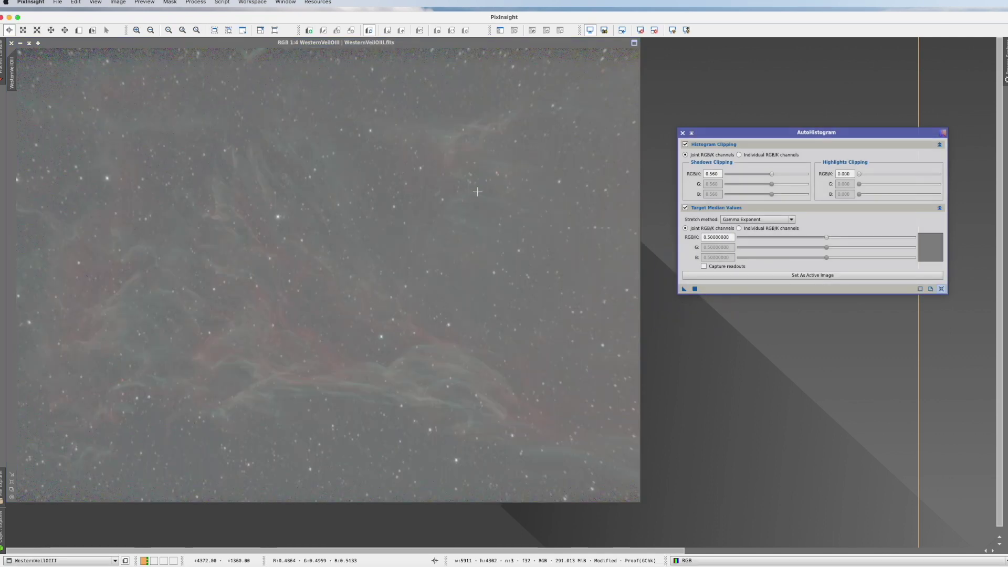
pyautogui.moveTo(826, 237); pyautogui.dragTo(813, 236)
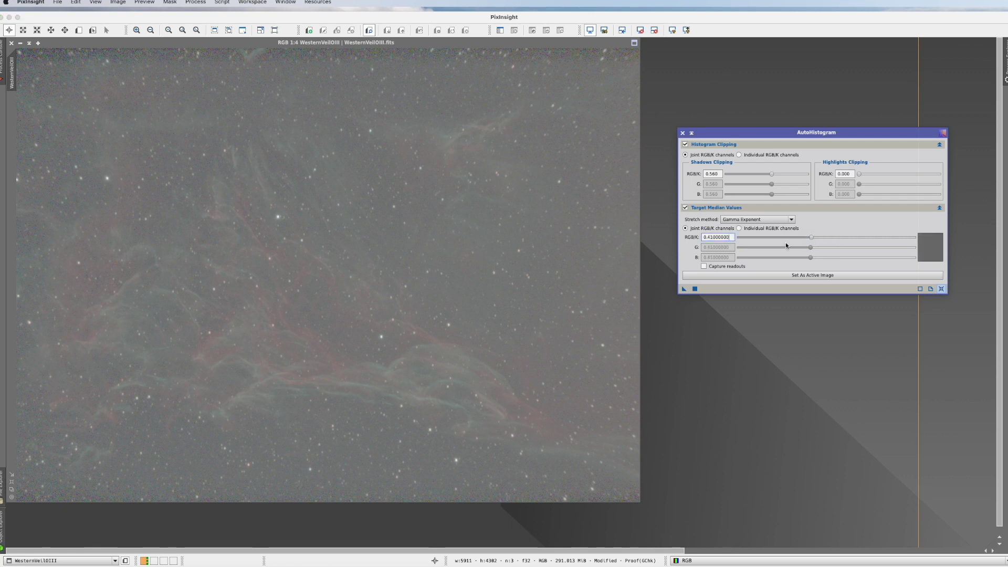
pyautogui.click(549, 245)
pyautogui.hotkey('ctrl', 'F12')
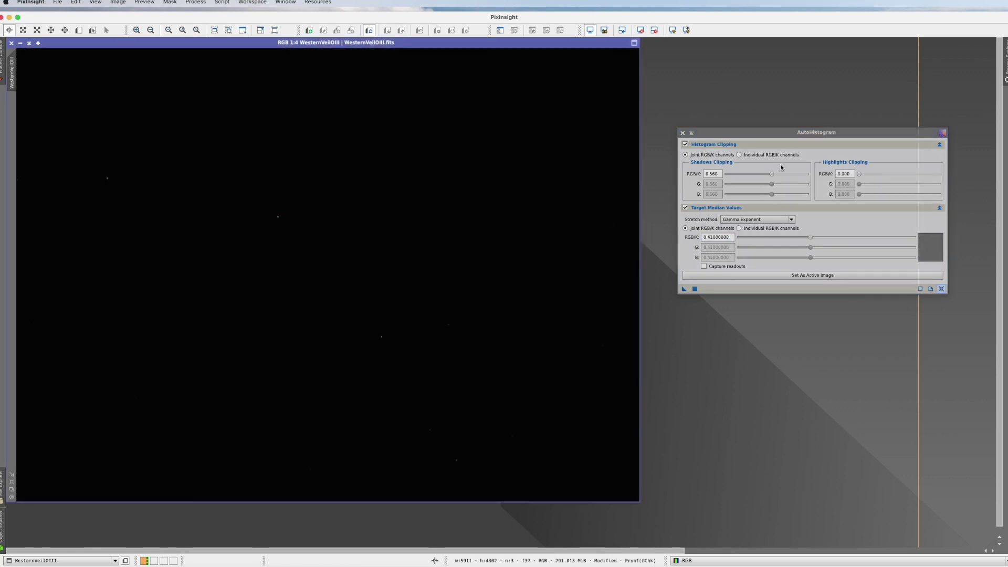
# Step: Stretch with 0.650 shadows clipping, trying a 0.33 median before settling on 0.41
pyautogui.moveTo(771, 174); pyautogui.dragTo(780, 173)
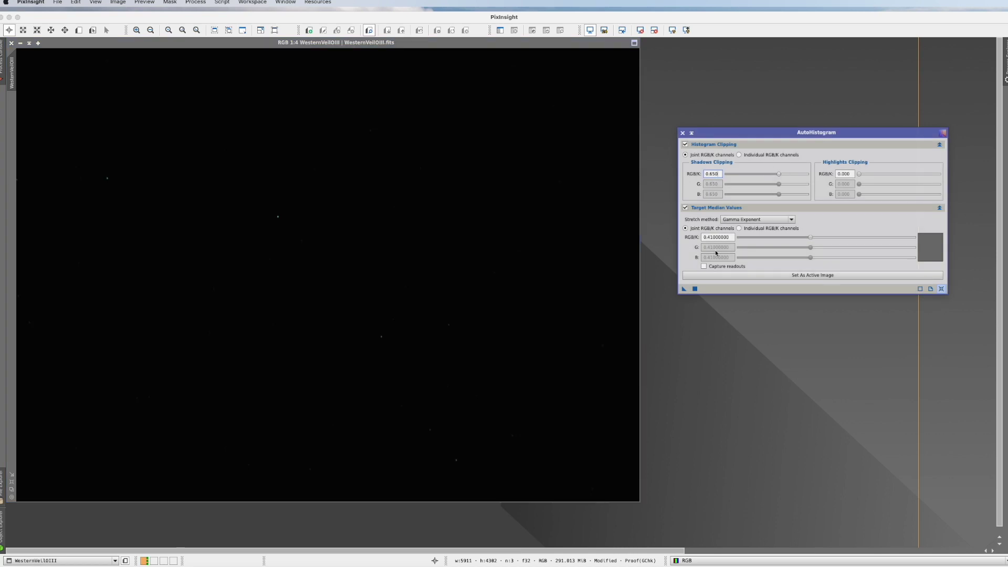
pyautogui.click(695, 289)
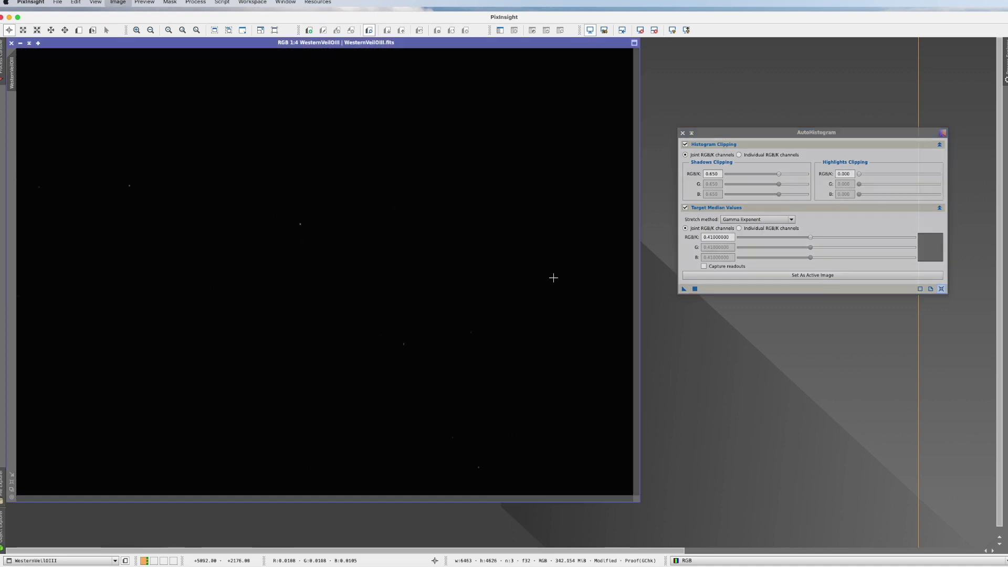
pyautogui.moveTo(811, 237); pyautogui.dragTo(795, 237)
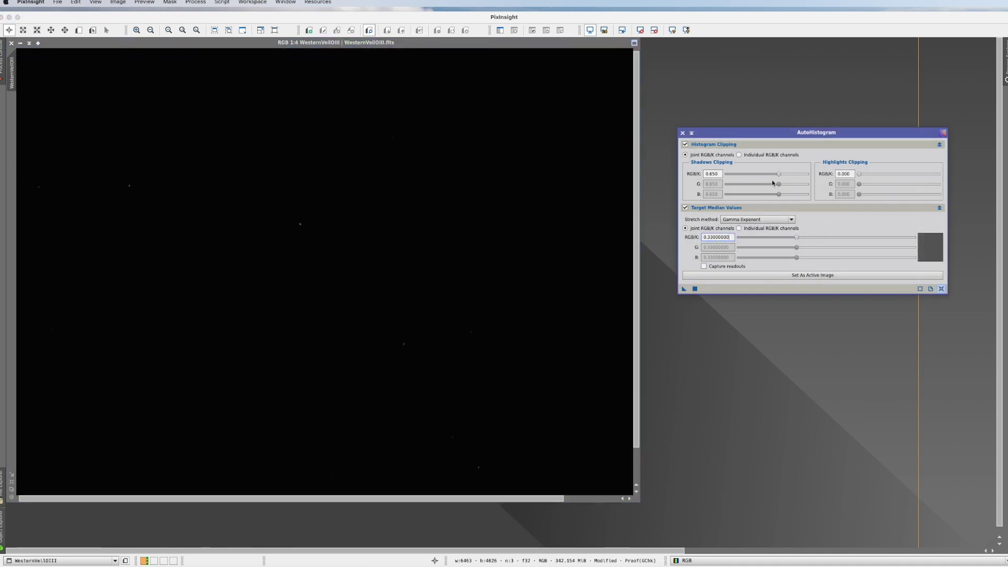
pyautogui.click(695, 288)
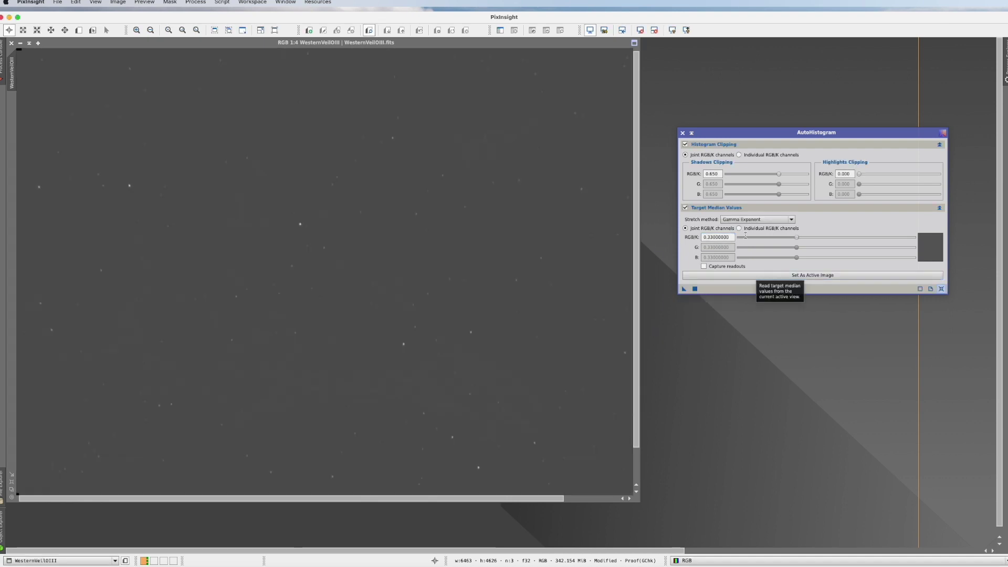
pyautogui.moveTo(796, 238); pyautogui.dragTo(810, 237)
pyautogui.click(695, 289)
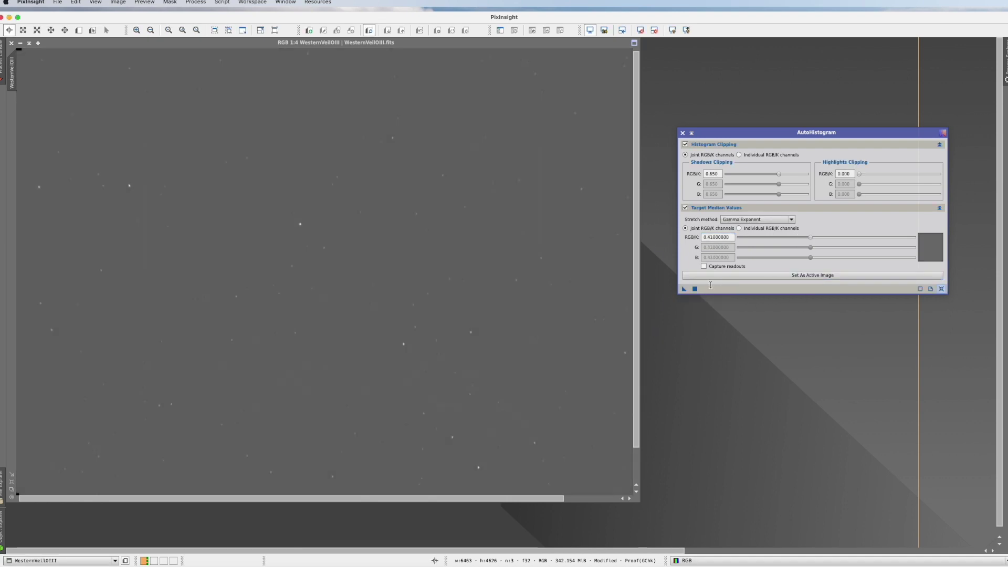